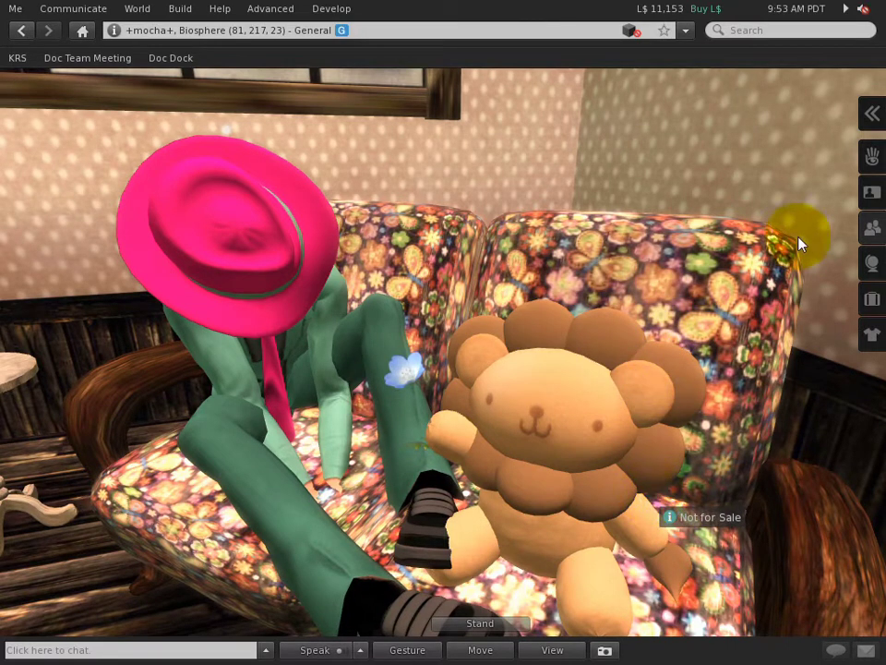
click(870, 227)
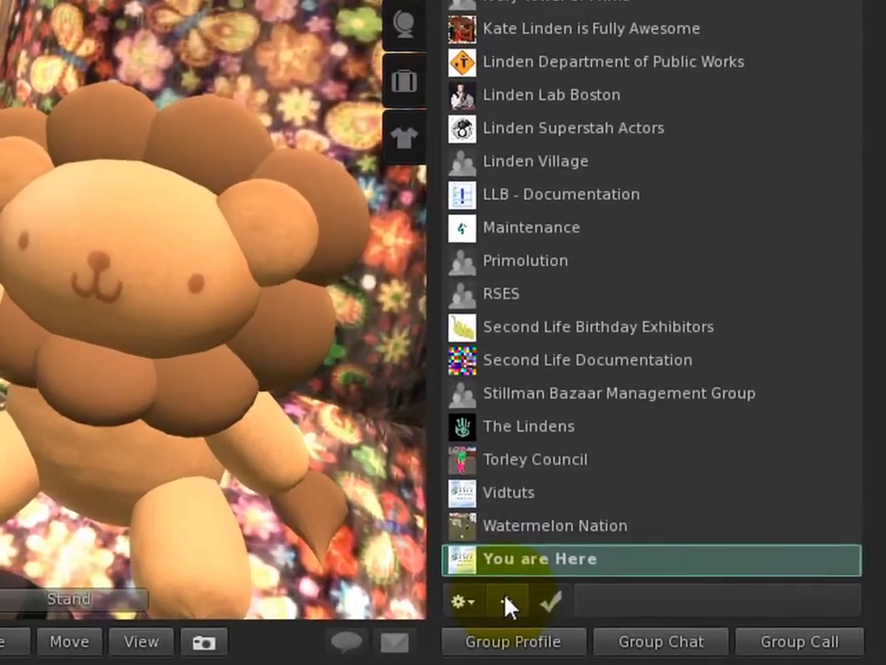
click(646, 625)
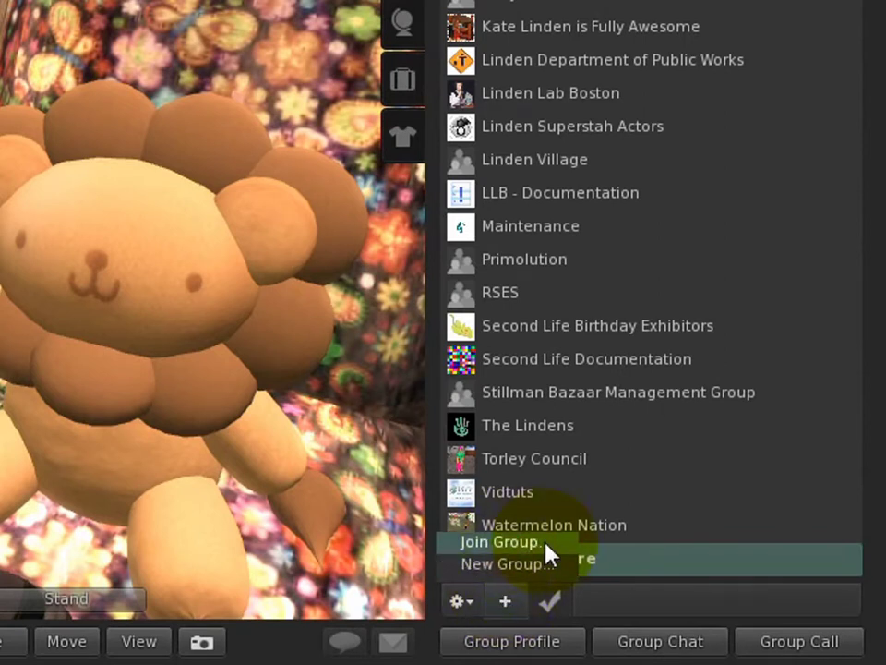
click(547, 554)
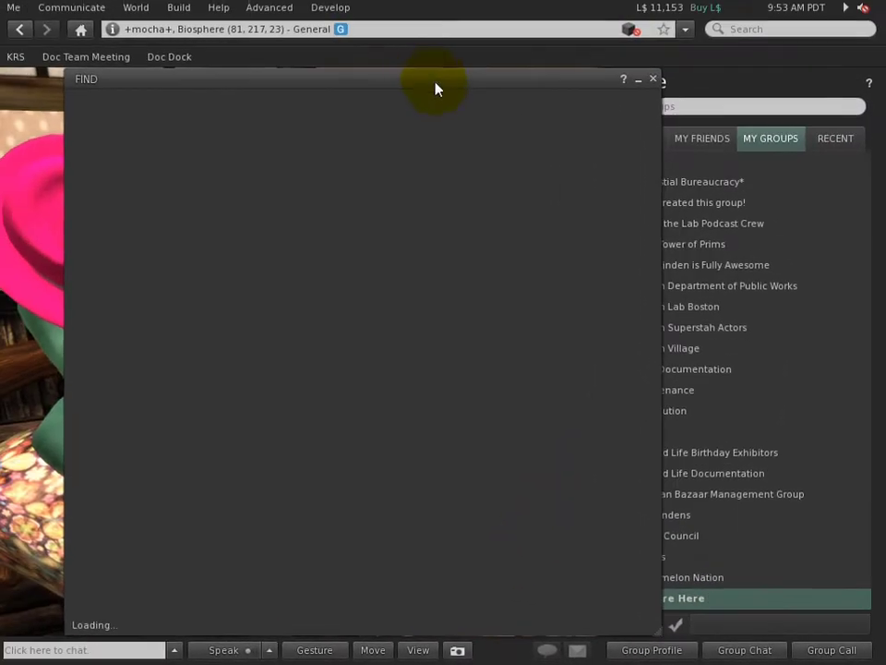
drag(436, 89, 349, 85)
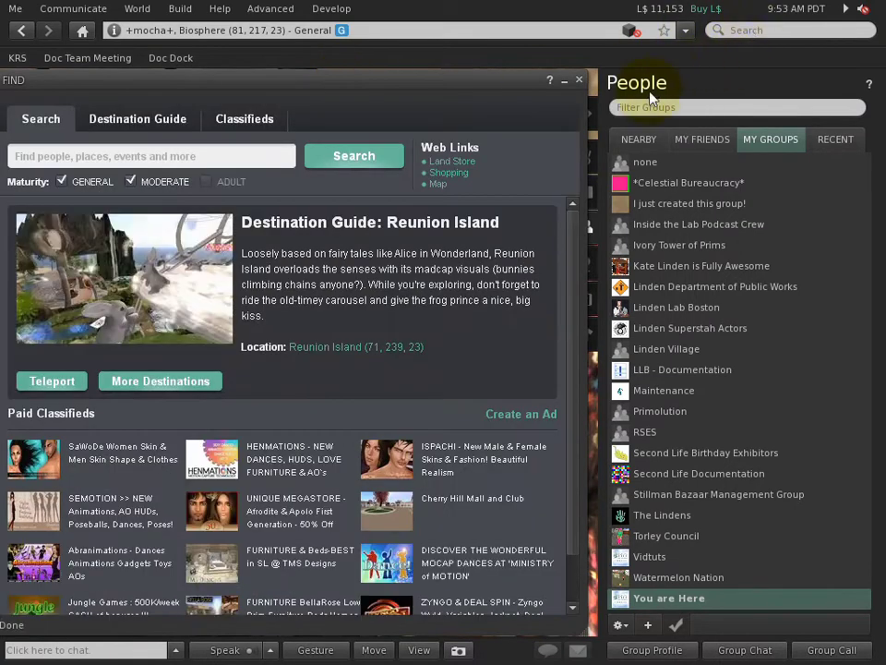
click(595, 122)
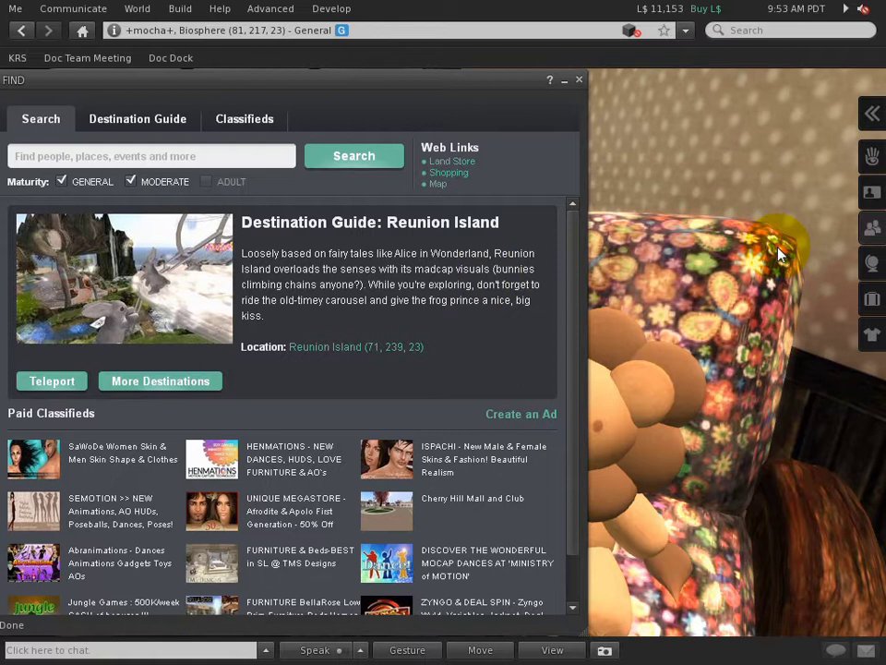
click(579, 79)
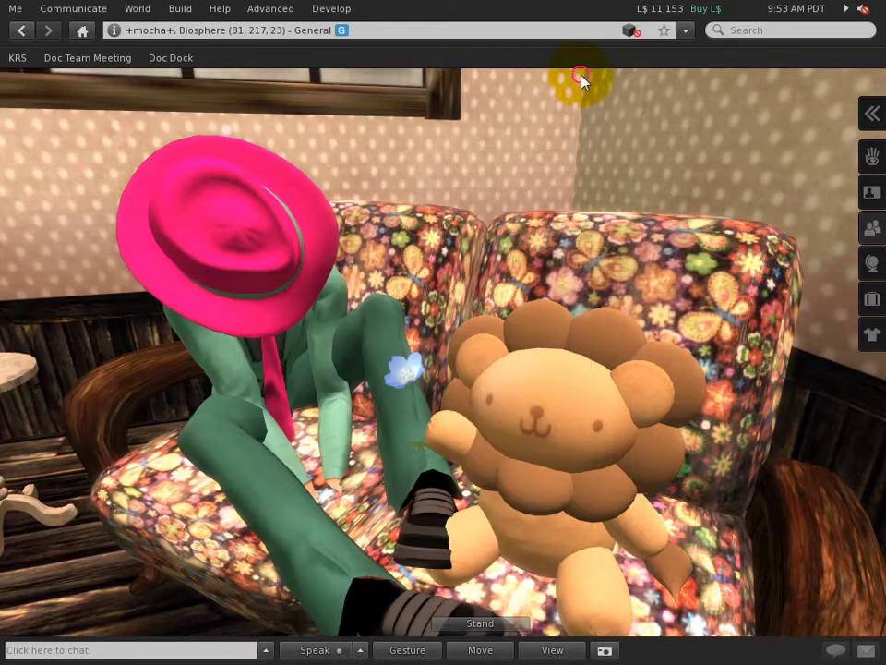
- Search for "fringe" and limit the results to groups
click(762, 29)
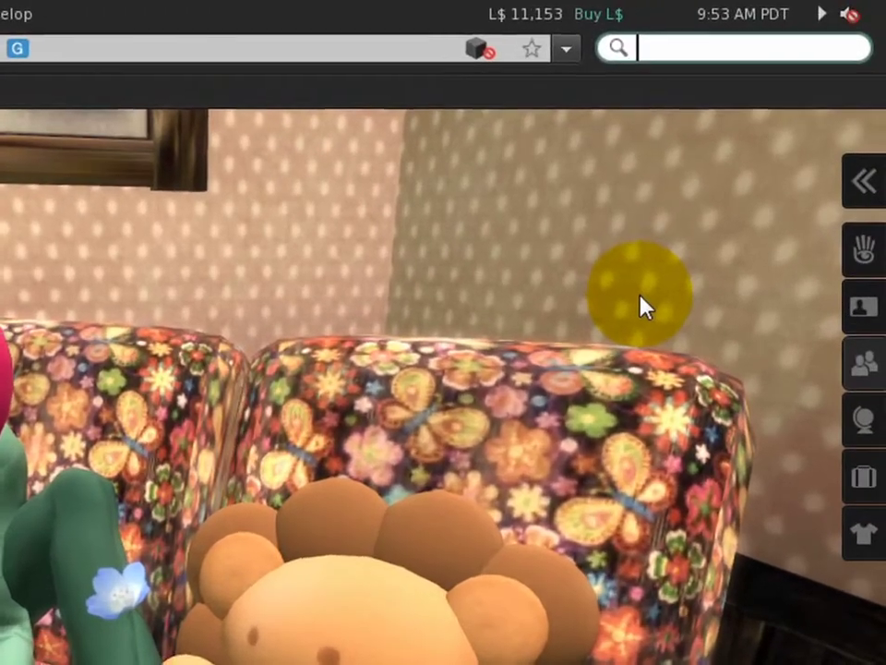
text(fringe)
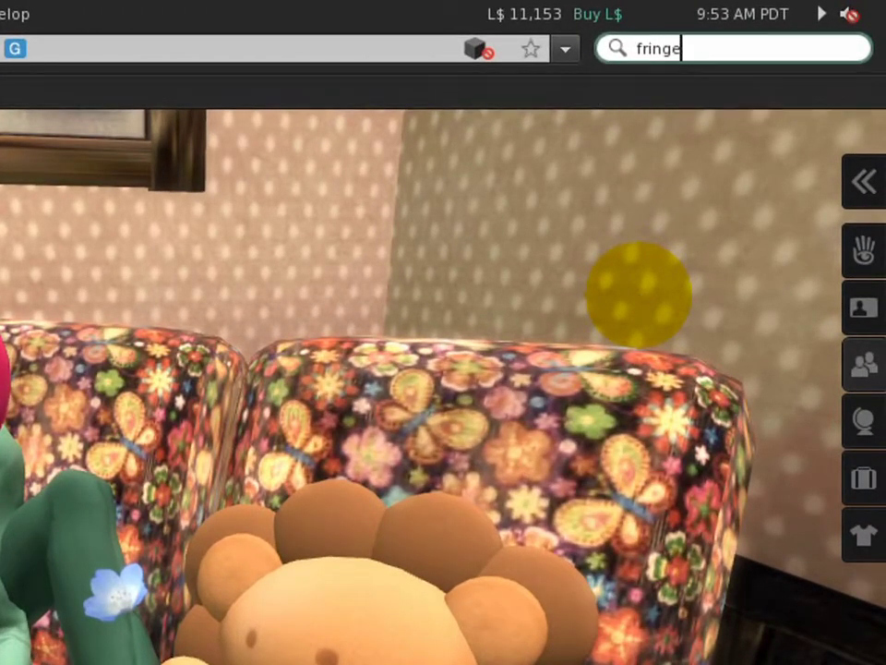
key(Return)
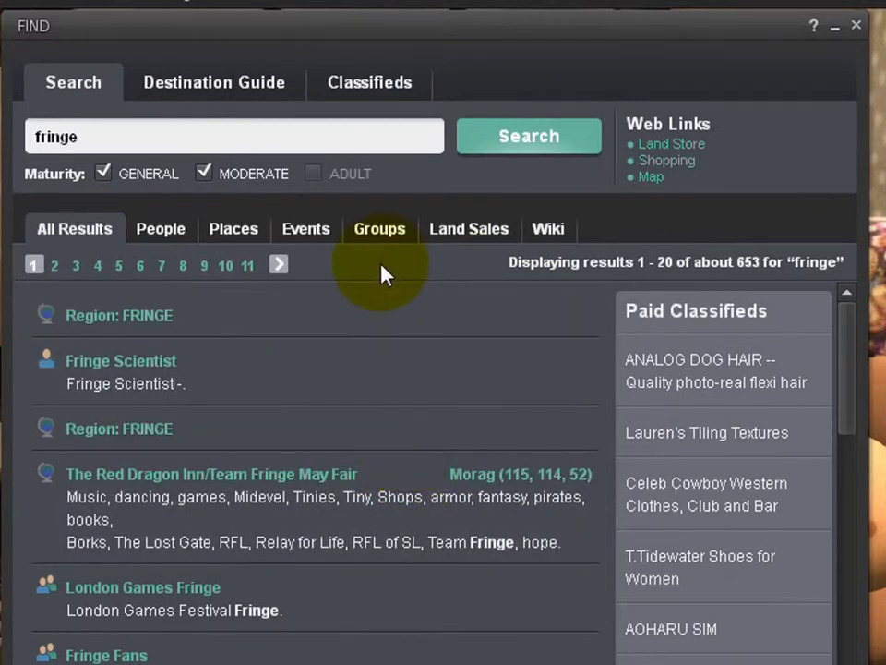
click(383, 232)
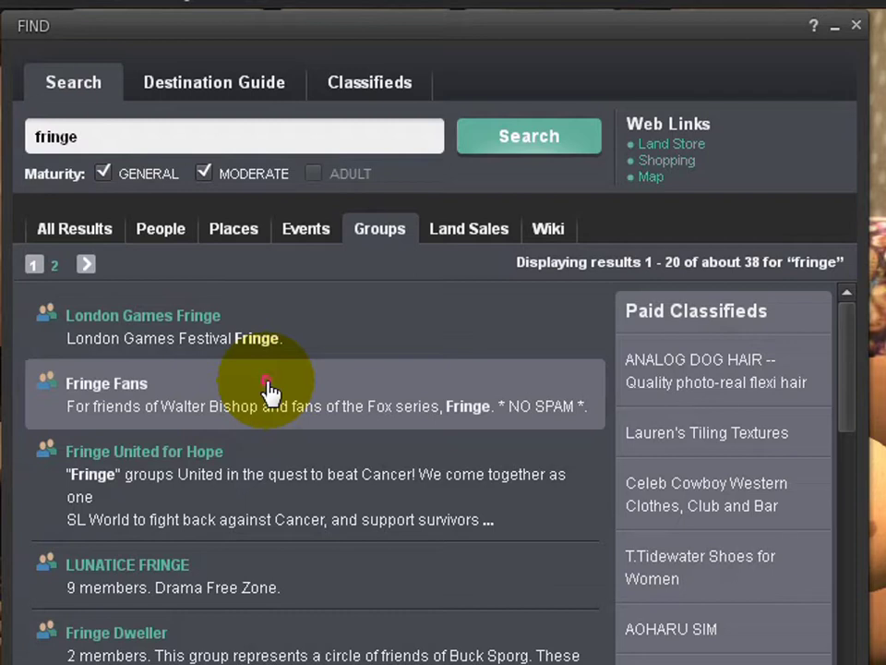
- Open the profile of the Fringe Fans group and review its general information
click(268, 391)
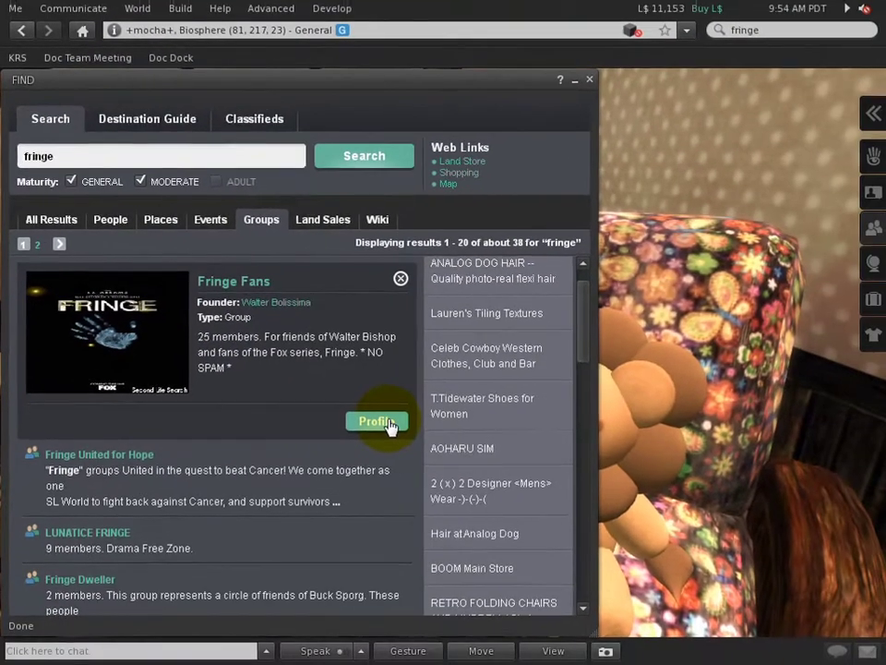
click(387, 424)
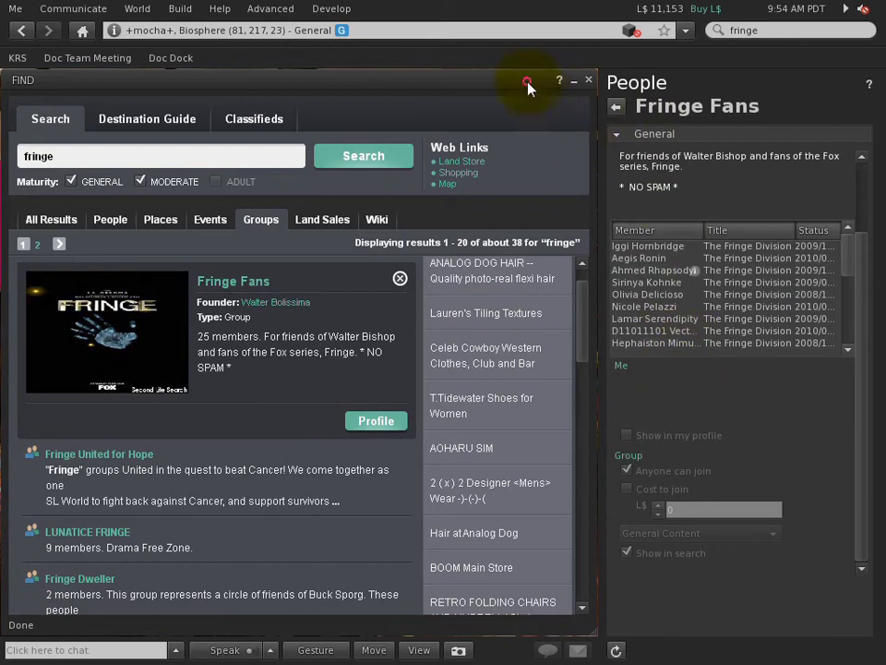
drag(586, 82, 369, 83)
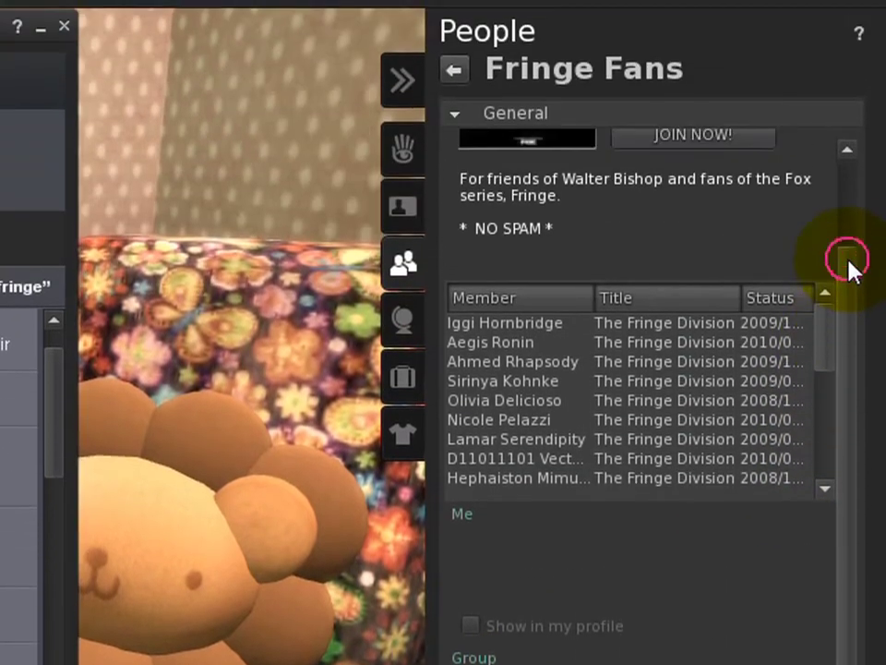
drag(846, 252, 829, 135)
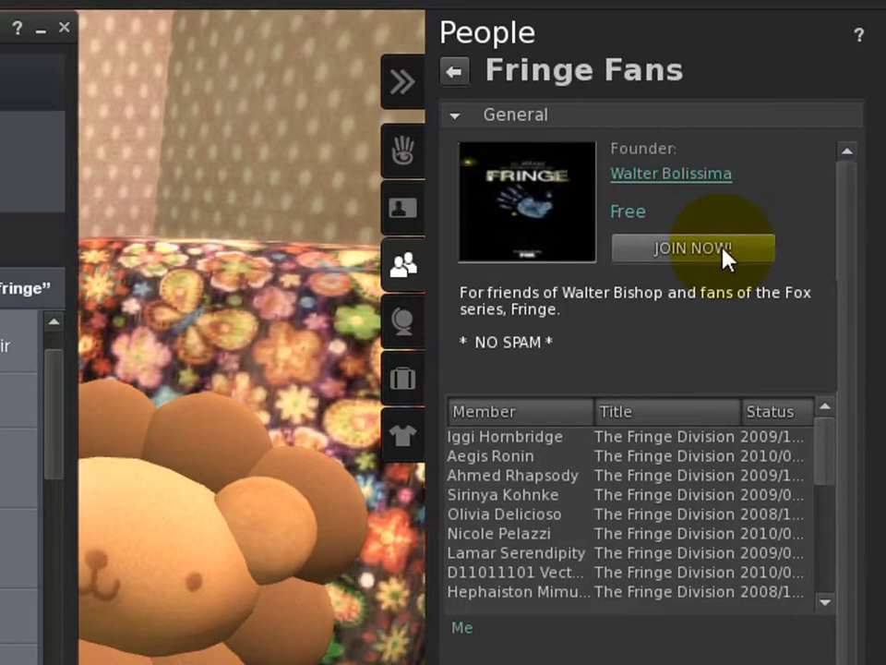
drag(841, 198, 850, 119)
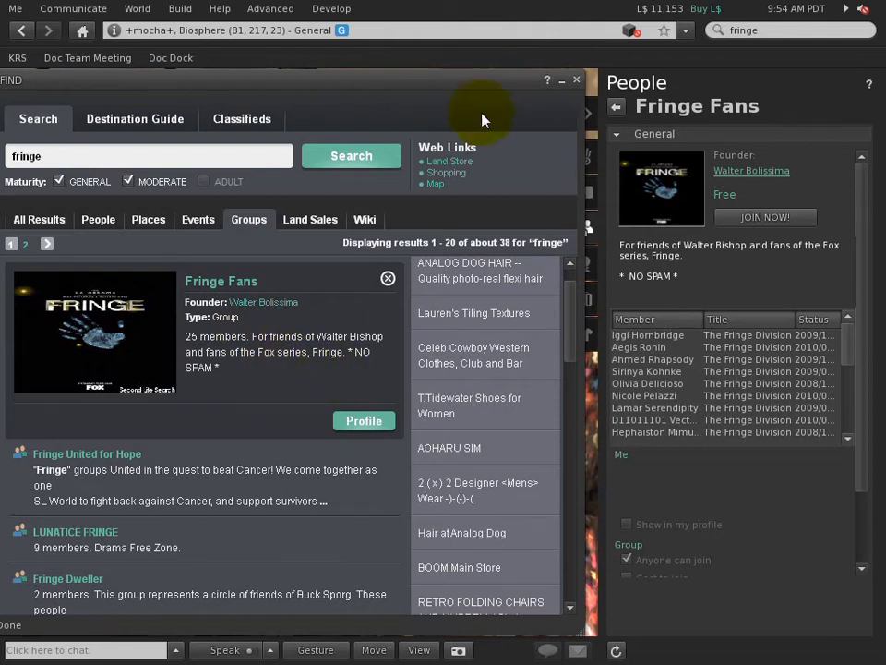
- Join the Fringe Fans group, check its membership options and return to the list of own groups
drag(392, 81, 80, 112)
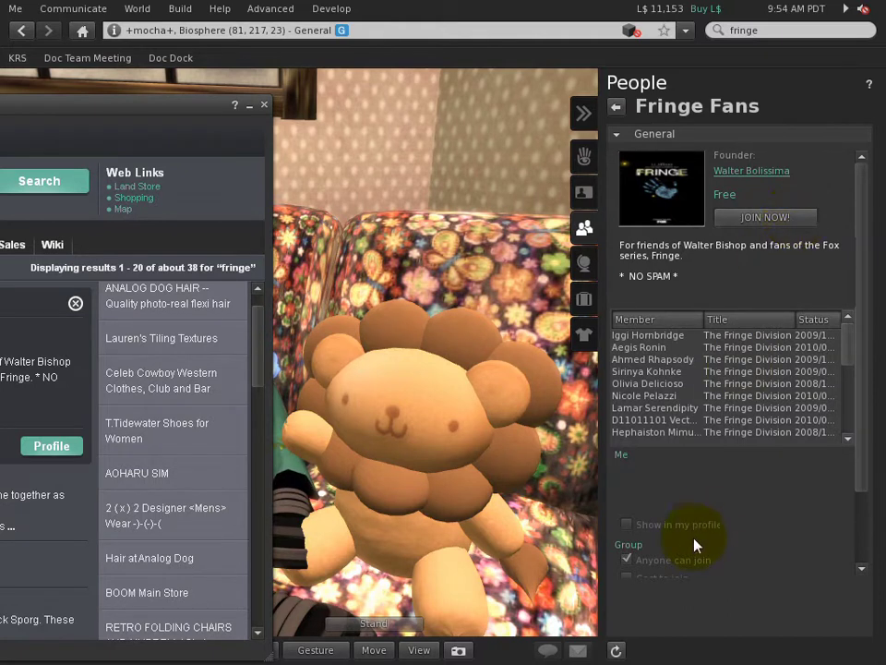
click(799, 225)
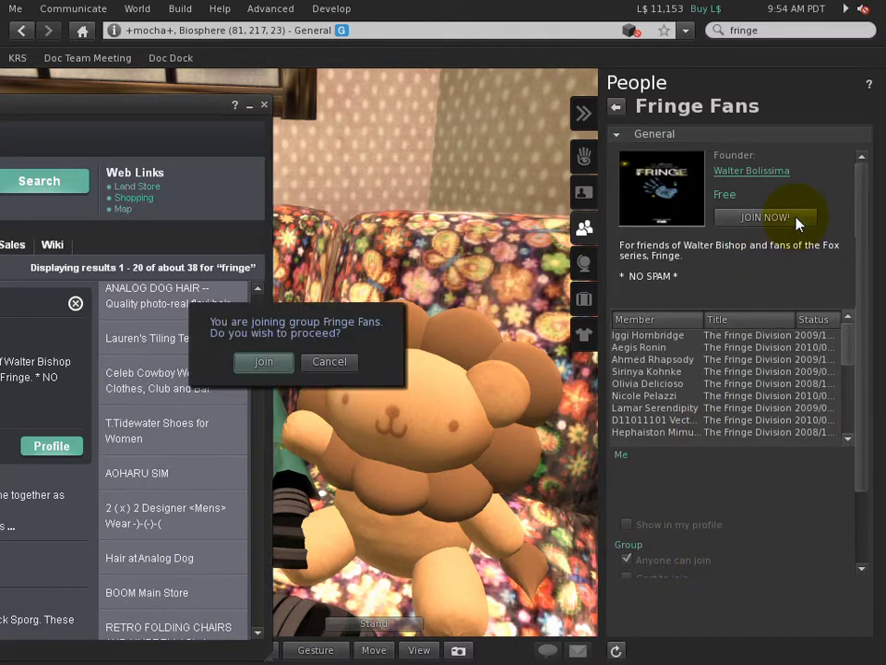
click(283, 365)
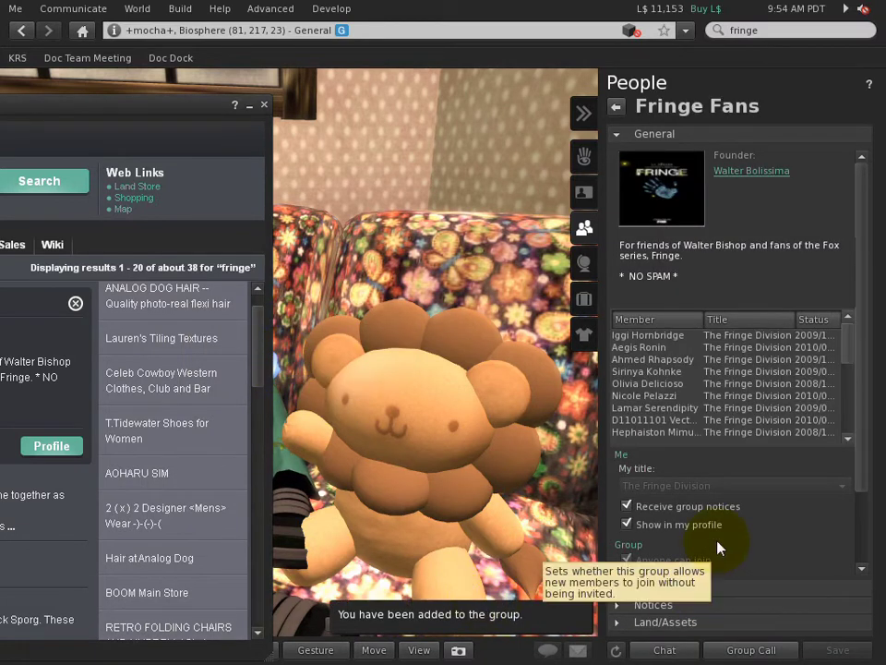
click(860, 527)
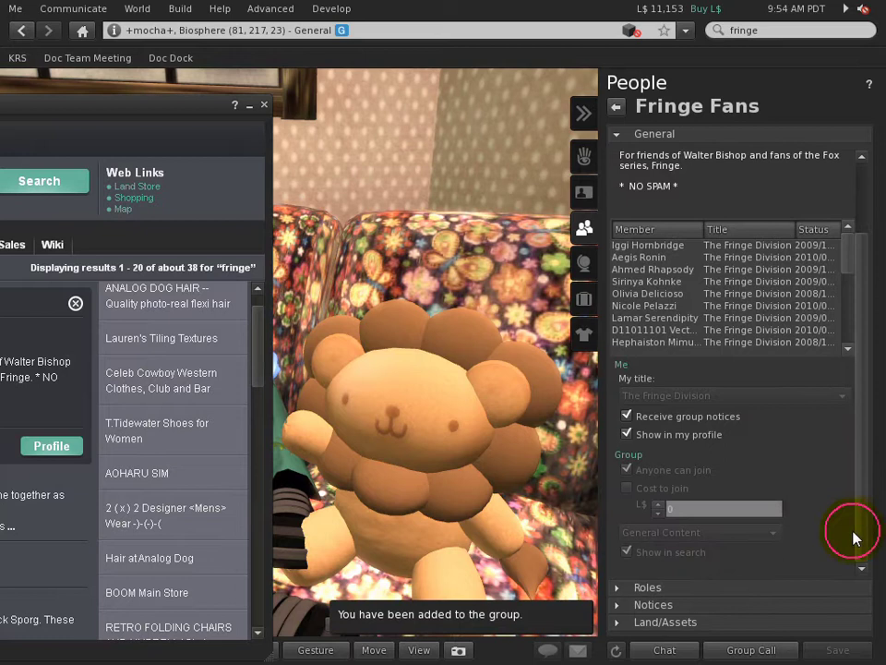
click(615, 109)
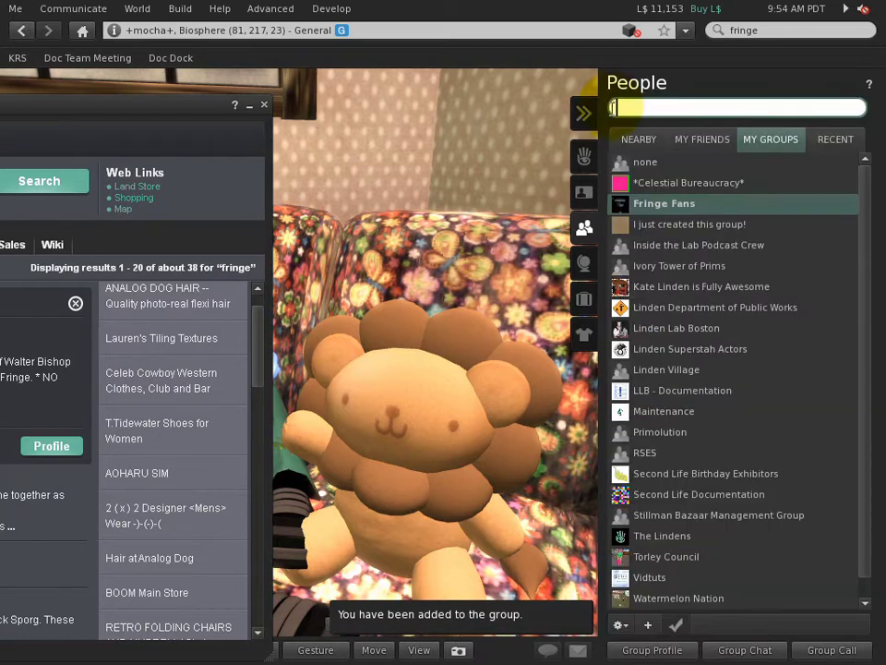
mouse_move(805, 206)
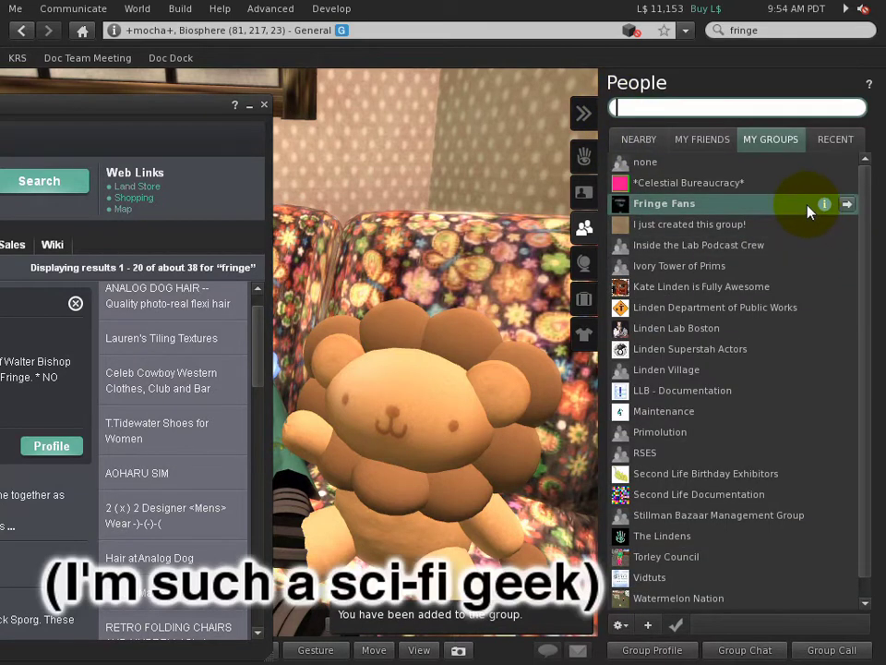
right_click(744, 205)
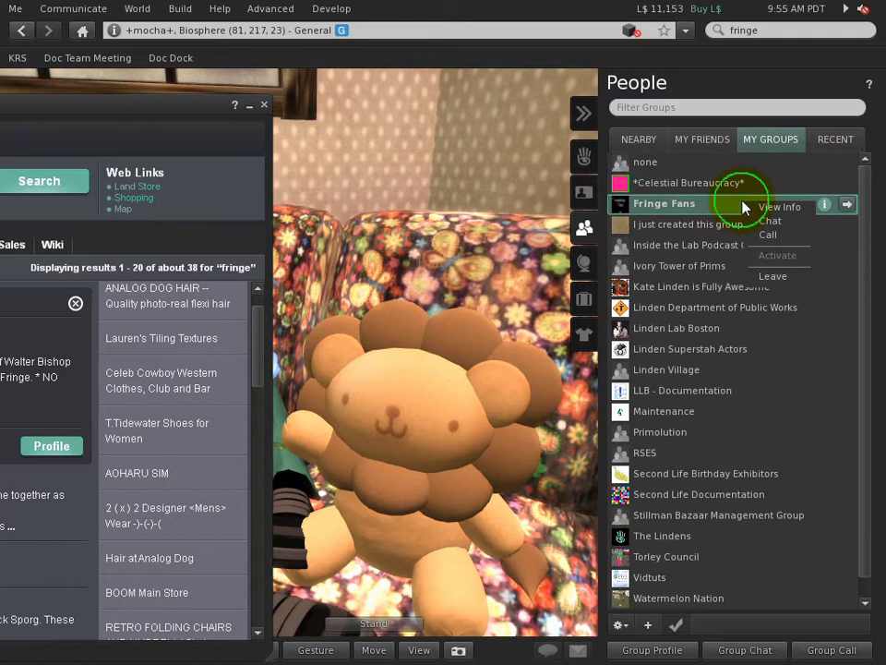
click(794, 279)
click(263, 365)
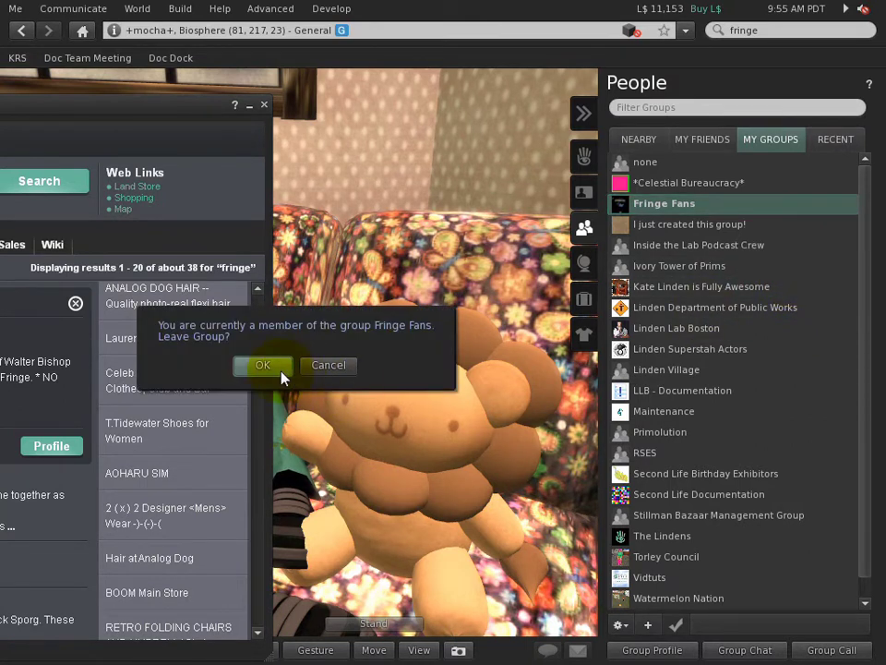
click(247, 103)
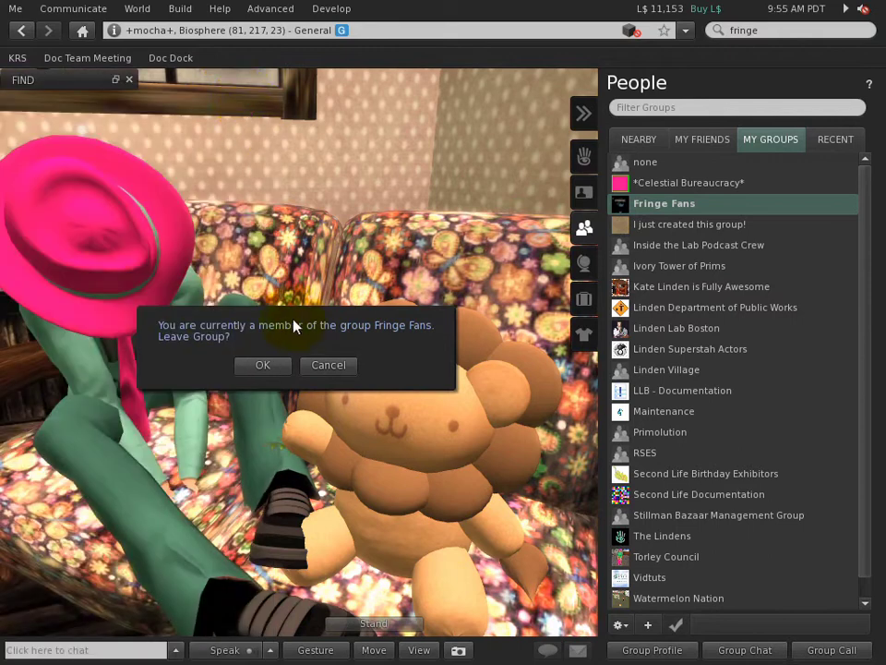
click(344, 368)
- Activate the "I just created this group!" group and switch the active group back to Fringe Fans
scroll(317, 273, down, 5)
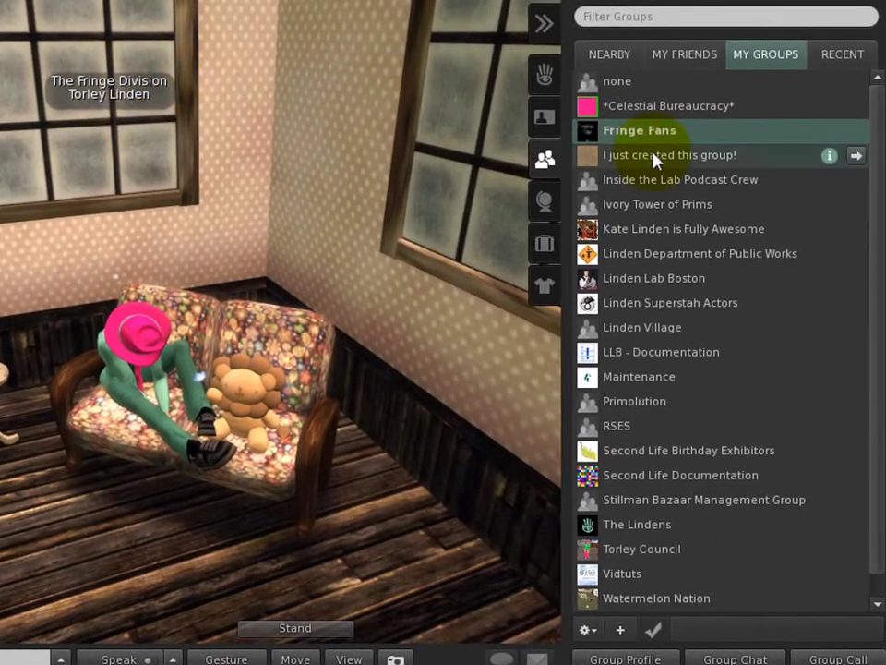
click(653, 157)
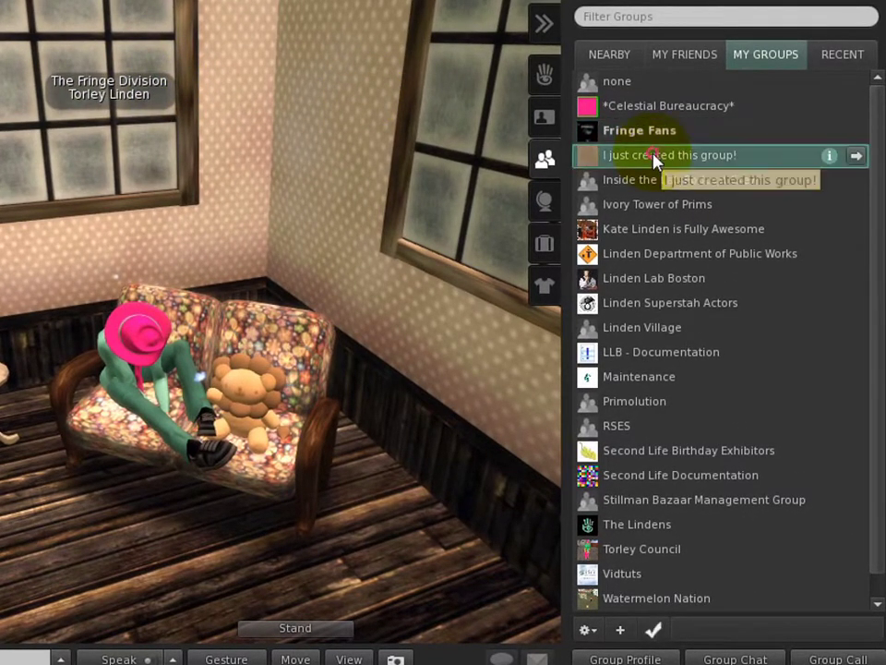
click(654, 630)
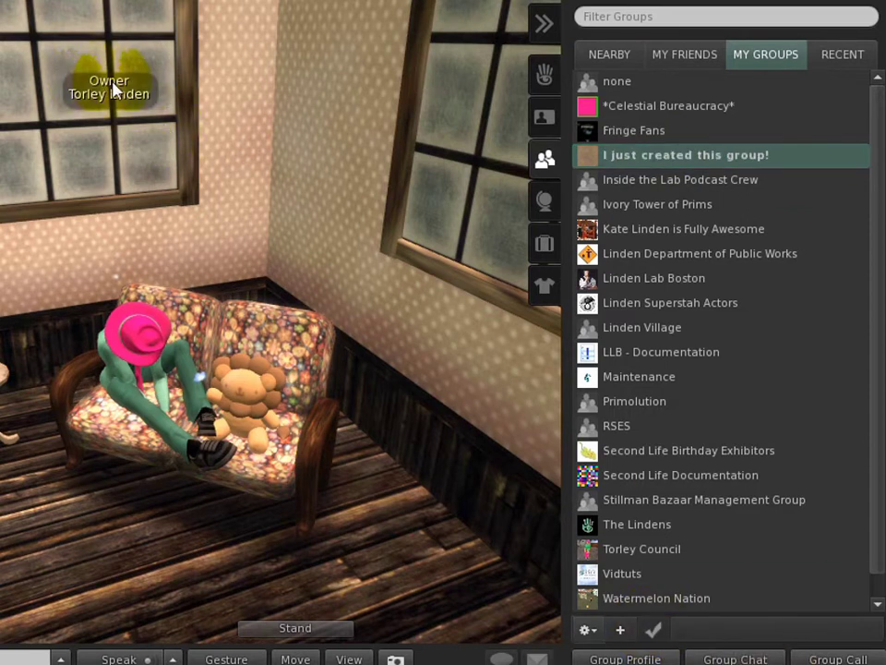
click(657, 135)
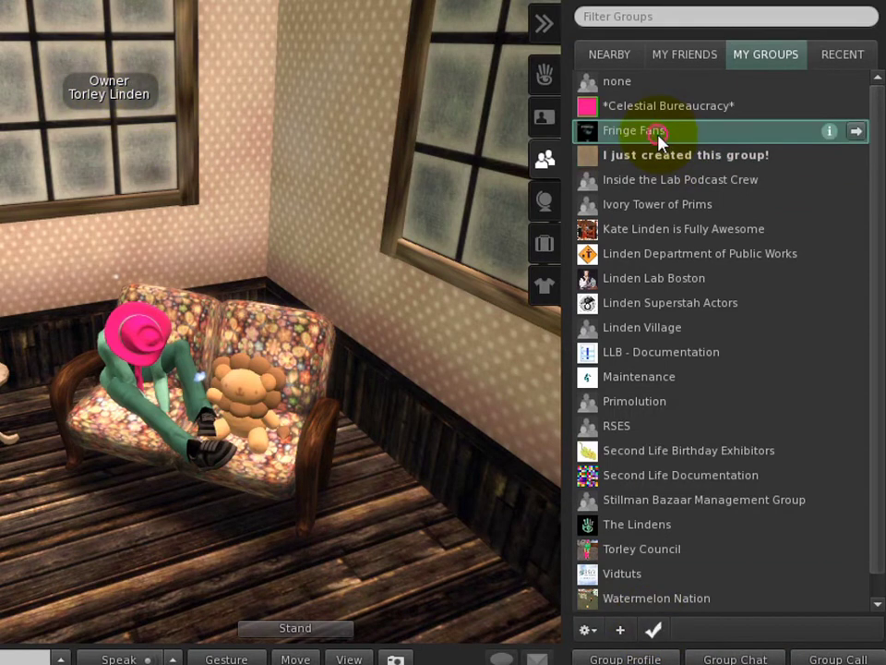
click(654, 628)
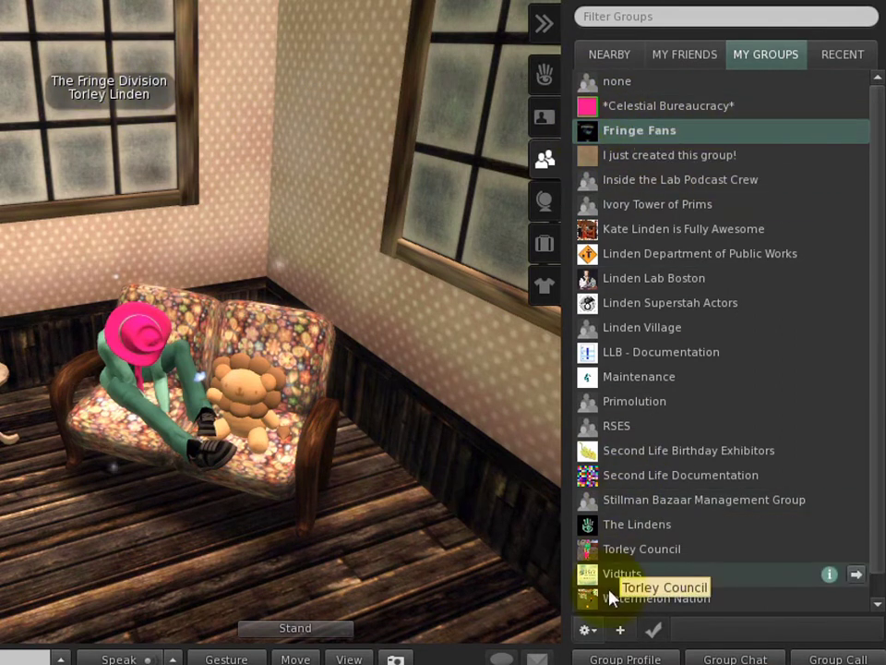
- Turn the display of group icons off and back on in the group list
click(587, 629)
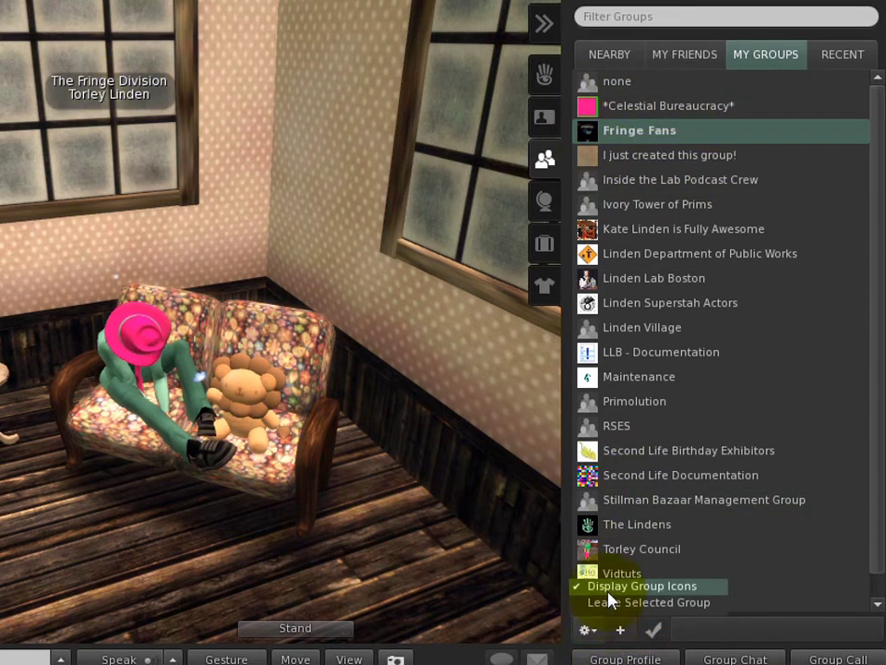
click(608, 593)
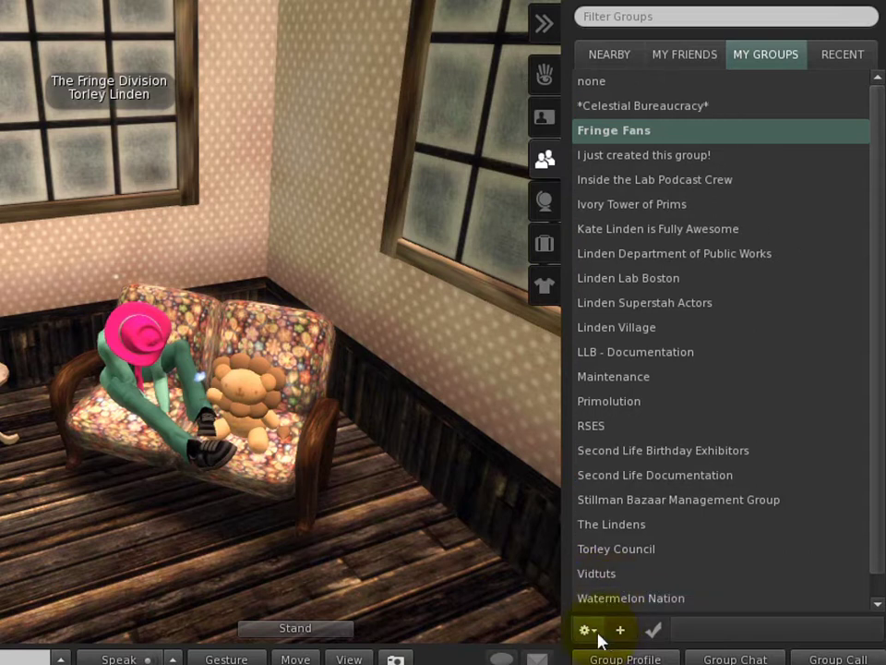
click(596, 635)
click(617, 592)
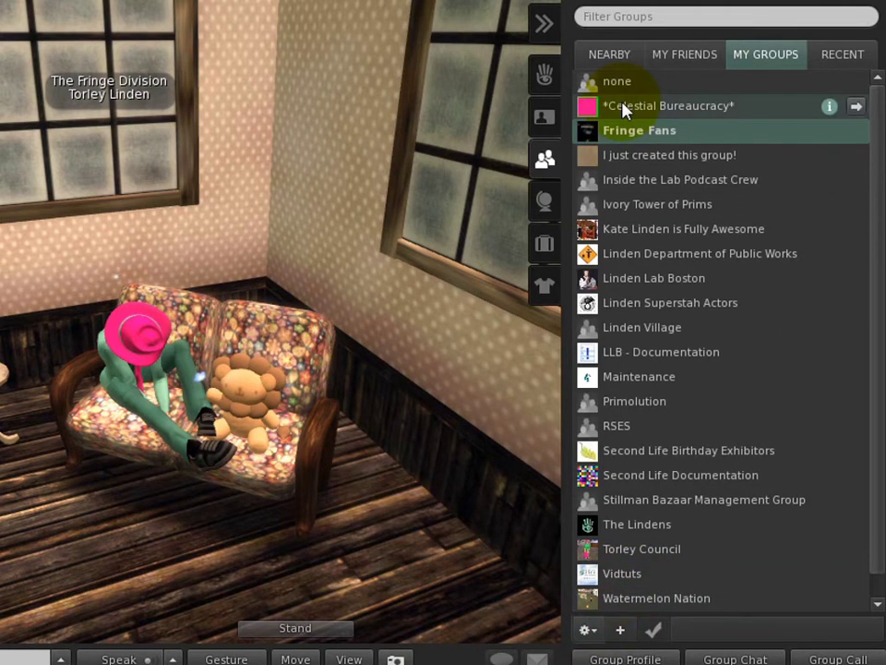
scroll(591, 431, down, 1)
scroll(600, 437, up, 1)
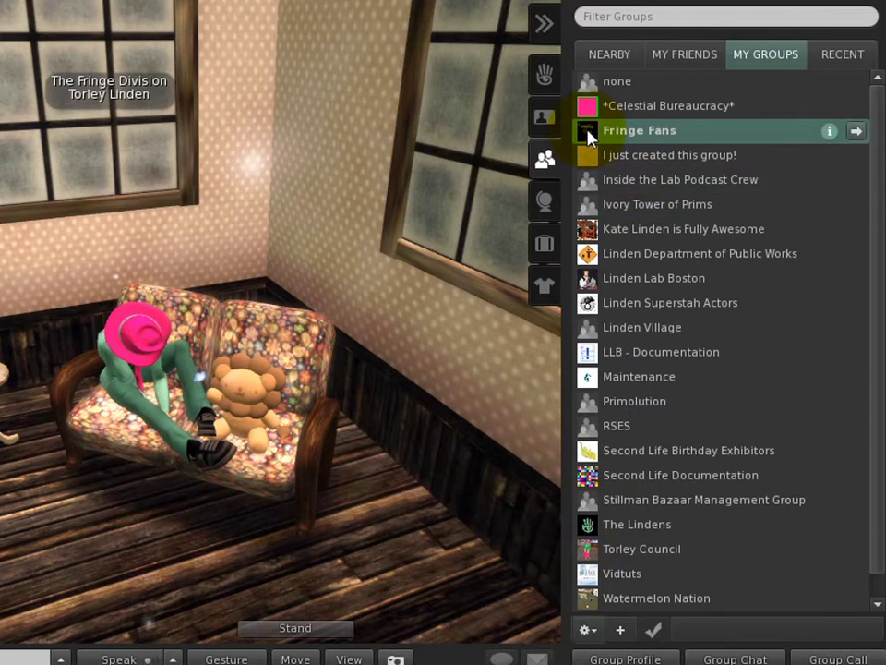
- Leave the Fringe Fans group, dismiss the notification and collapse the People sidebar
right_click(754, 144)
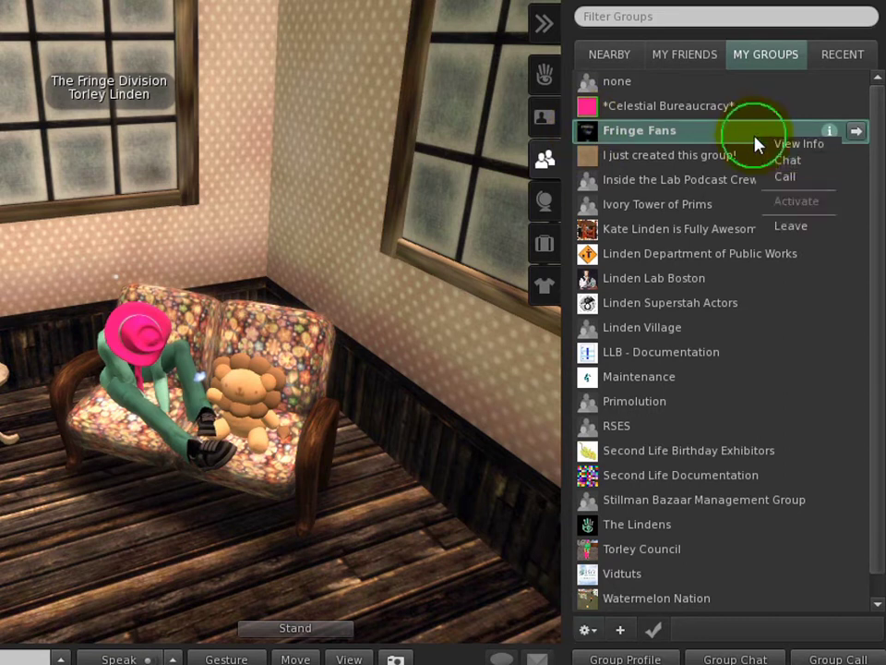
click(800, 229)
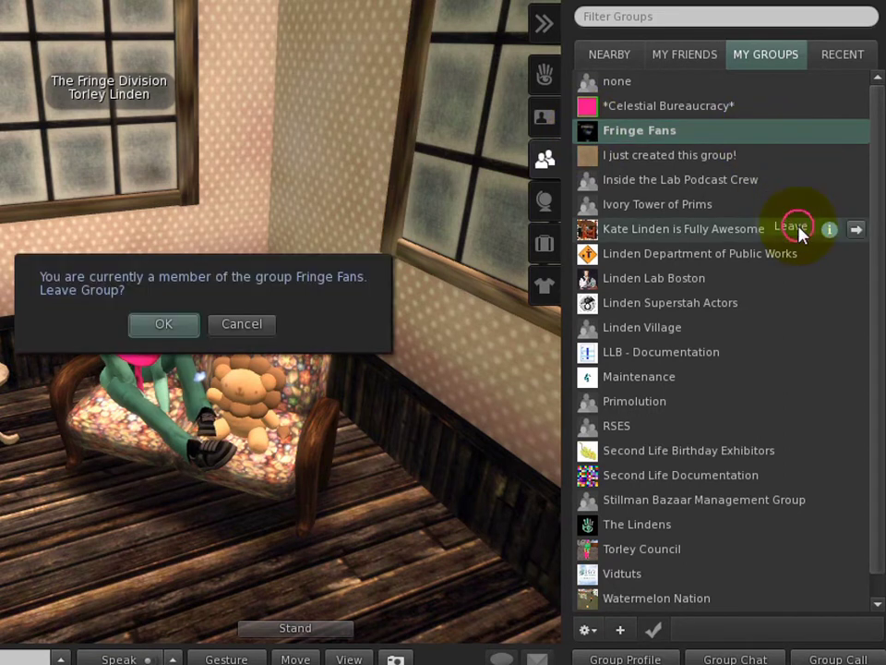
click(165, 324)
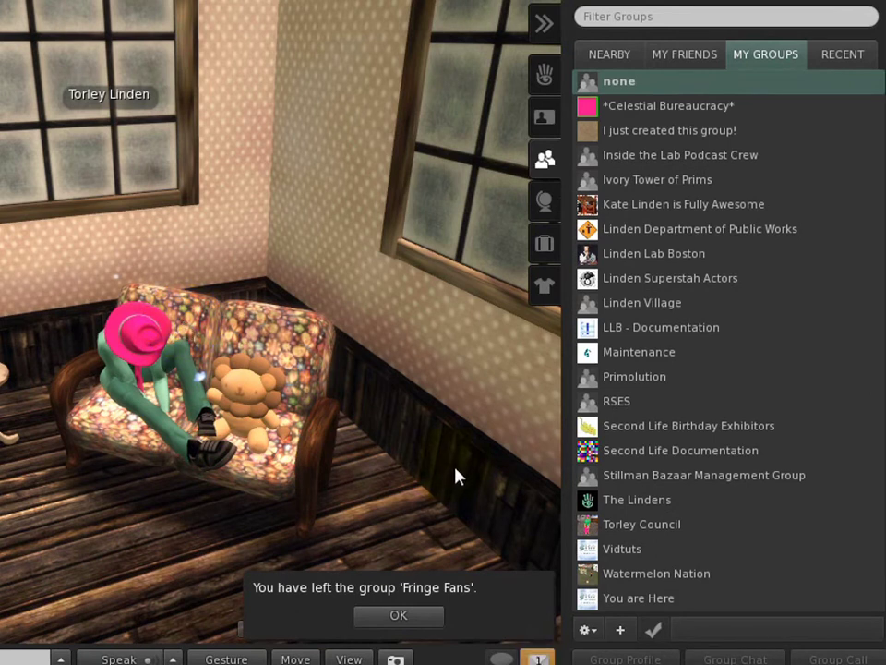
click(398, 616)
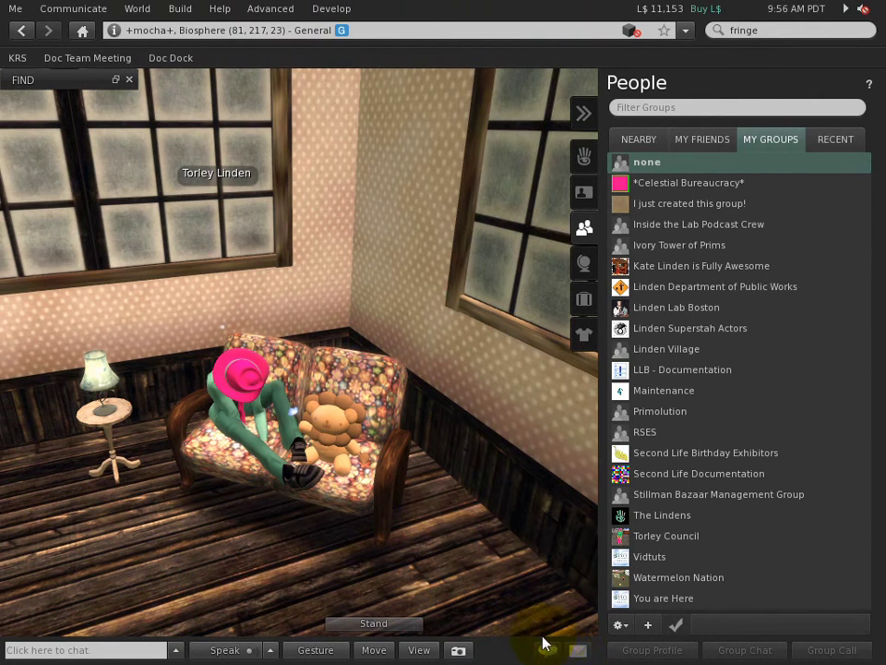
click(581, 113)
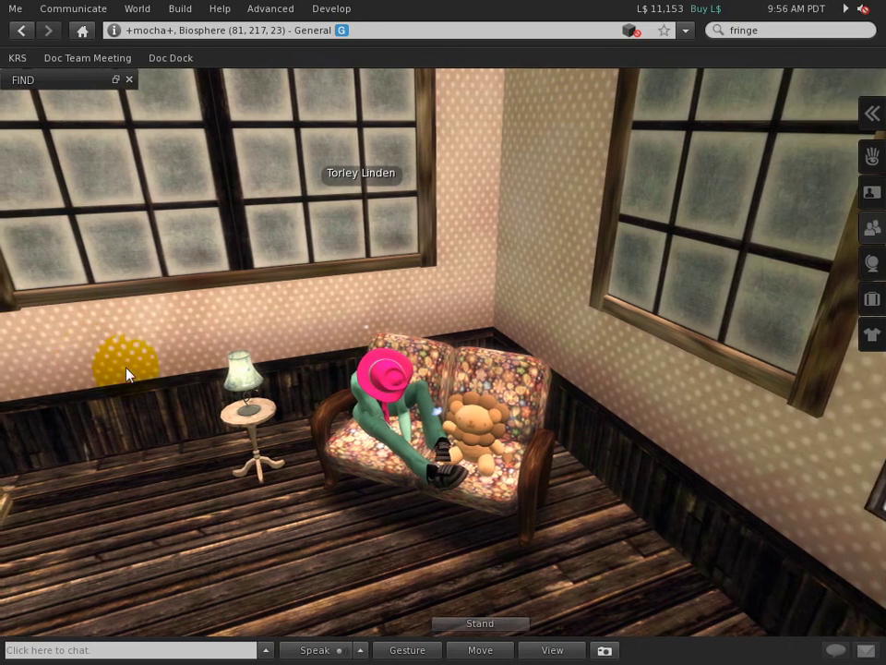